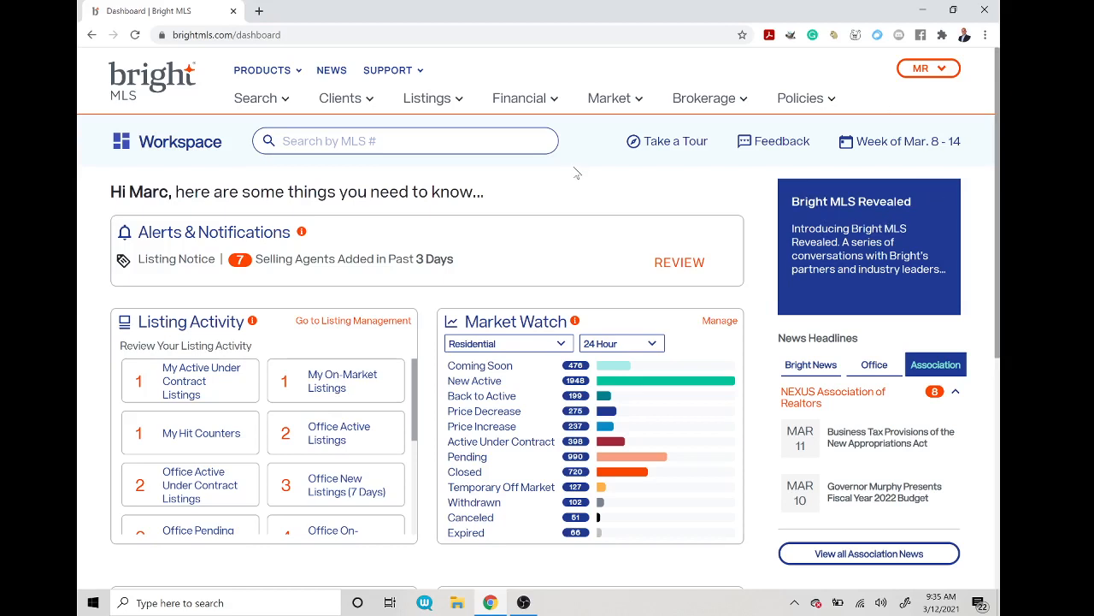
# Step: Open the Seller Net Sheet calculator from the Financial menu
pyautogui.click(535, 100)
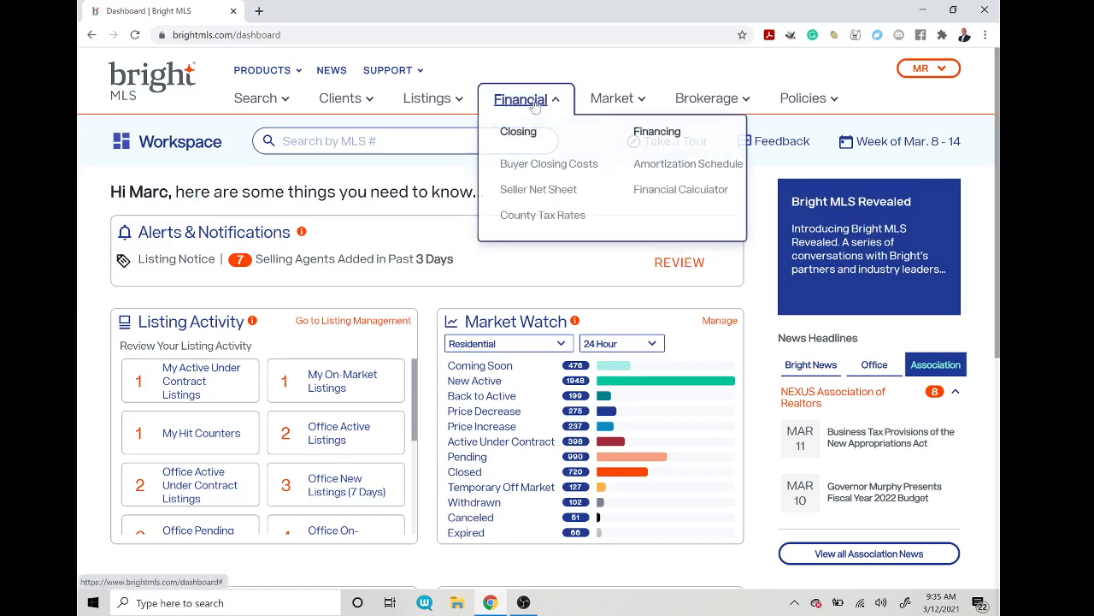
pyautogui.click(527, 191)
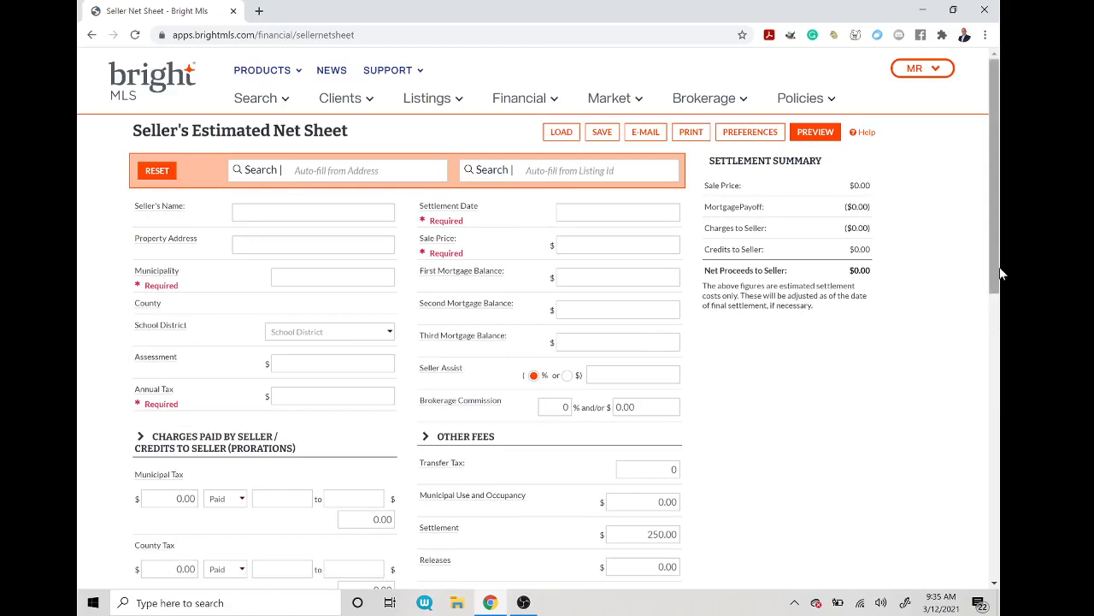
pyautogui.moveTo(994, 248)
pyautogui.mouseDown()
pyautogui.moveTo(1002, 507)
pyautogui.moveTo(997, 257)
pyautogui.mouseUp()
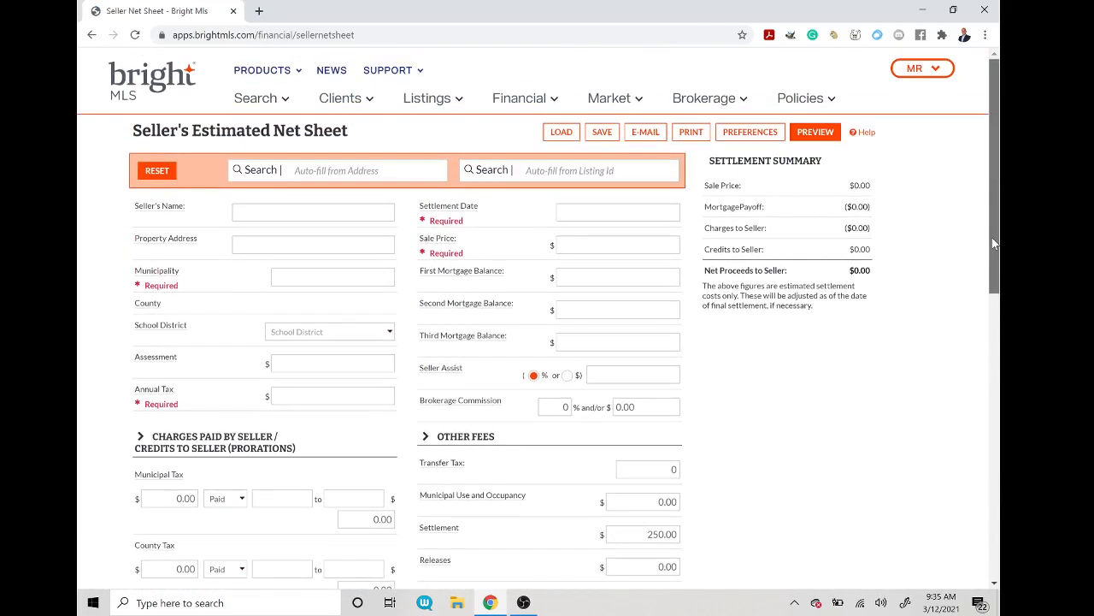
# Step: Review the Seller Net Sheet default preferences, then close the Preferences window
pyautogui.click(749, 135)
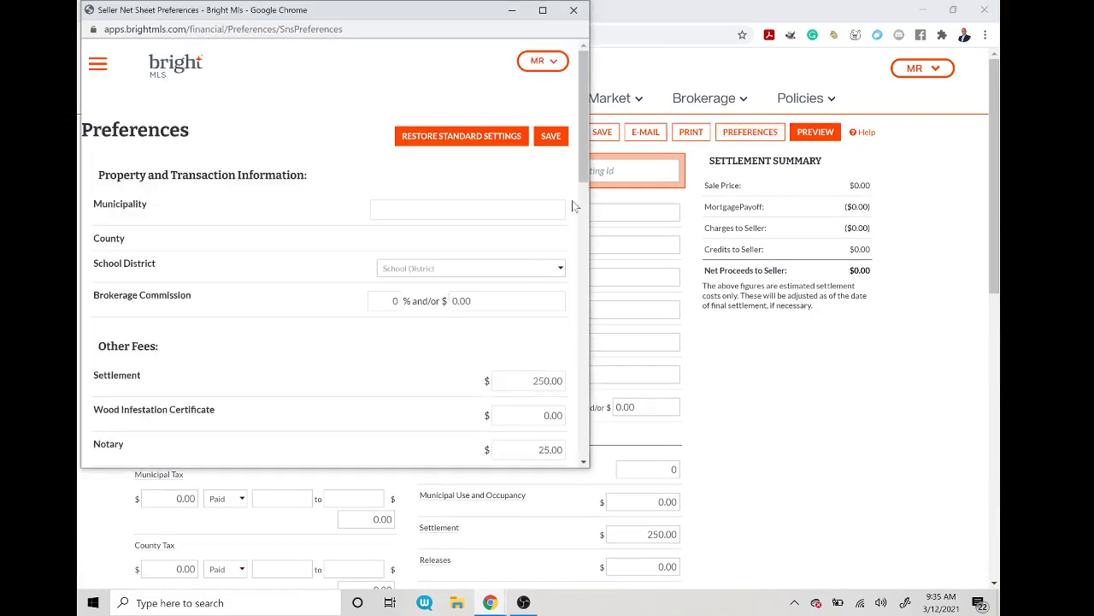
pyautogui.moveTo(585, 141); pyautogui.dragTo(586, 51)
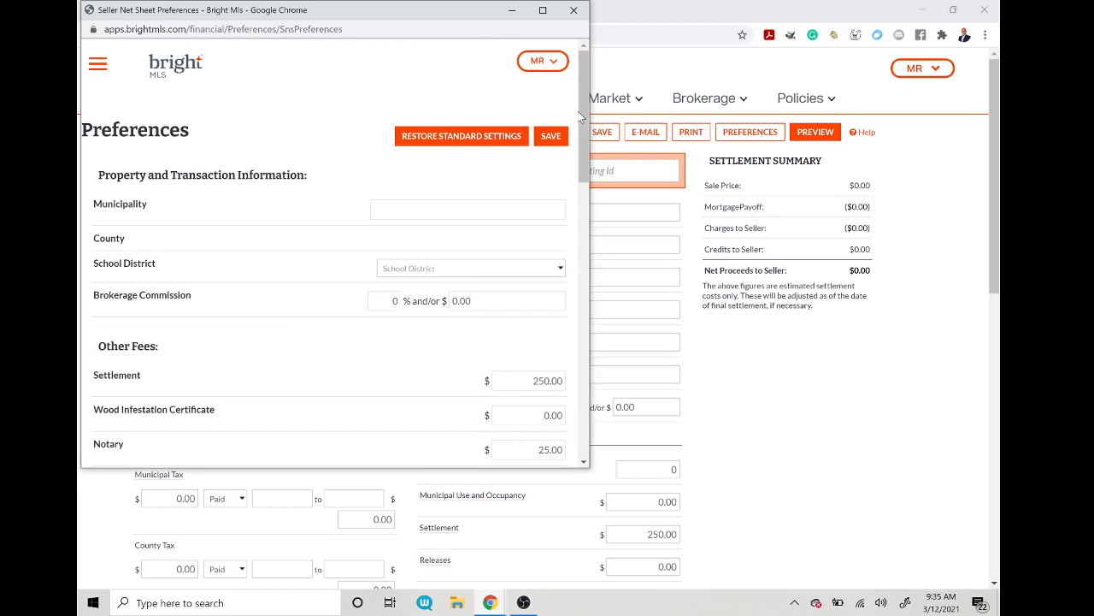
pyautogui.click(574, 11)
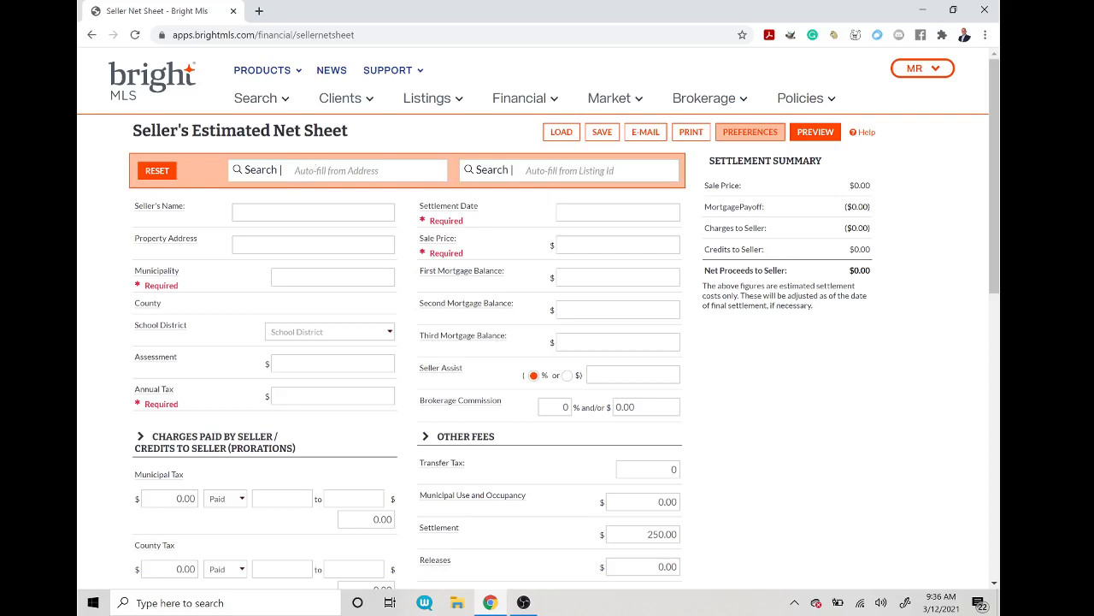
# Step: Auto-fill the net sheet's parcel data, including the 8,100.00 annual tax, from the property address
pyautogui.click(315, 168)
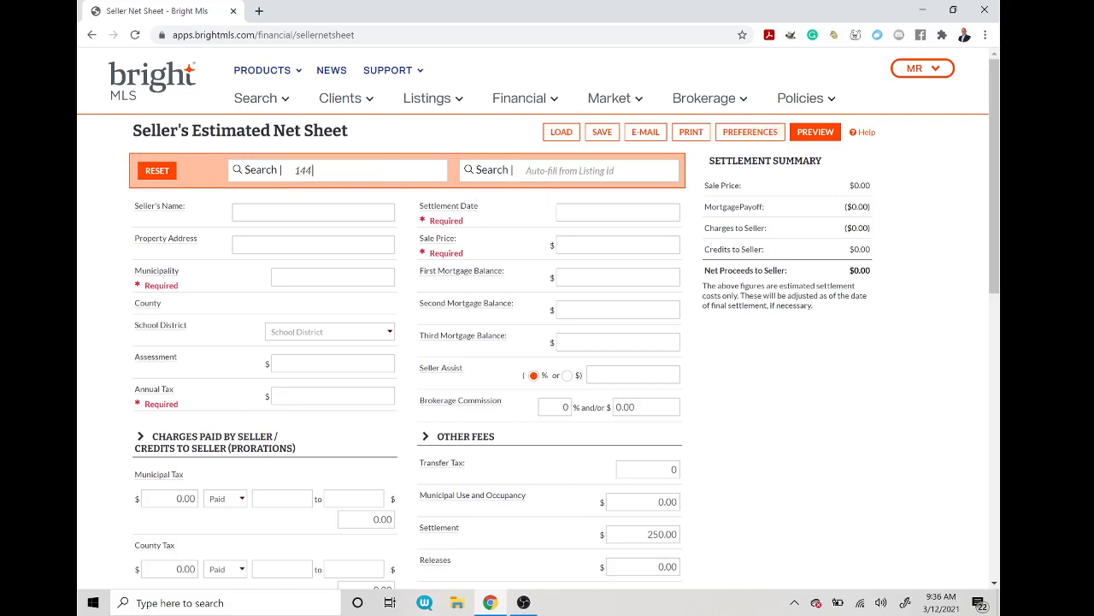
pyautogui.press('Return')
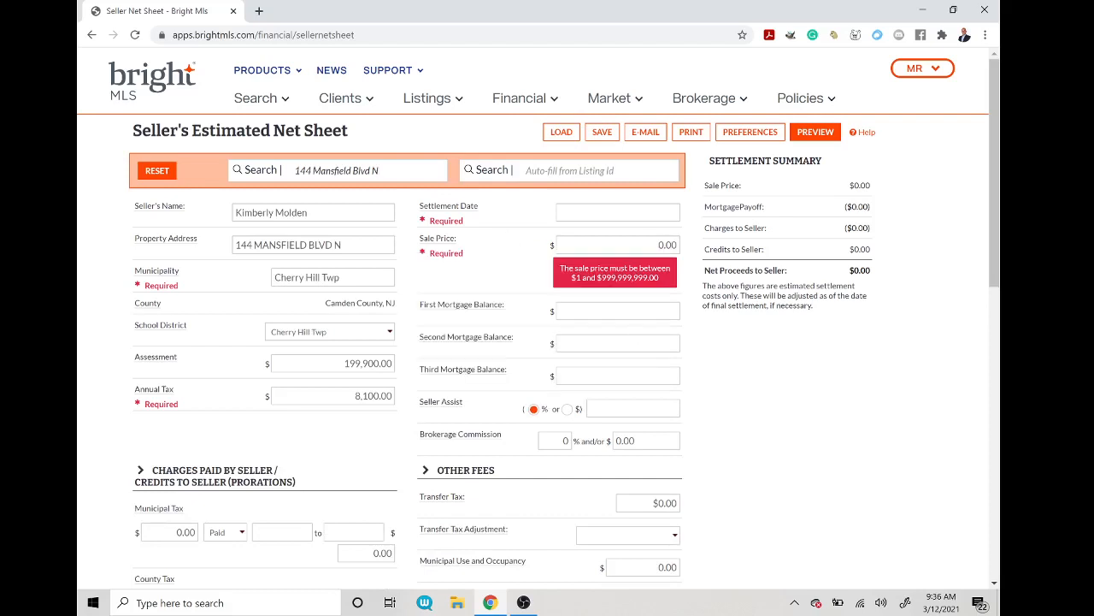
# Step: Replace the Seller's Name field with the seller's full name
pyautogui.press('Tab')
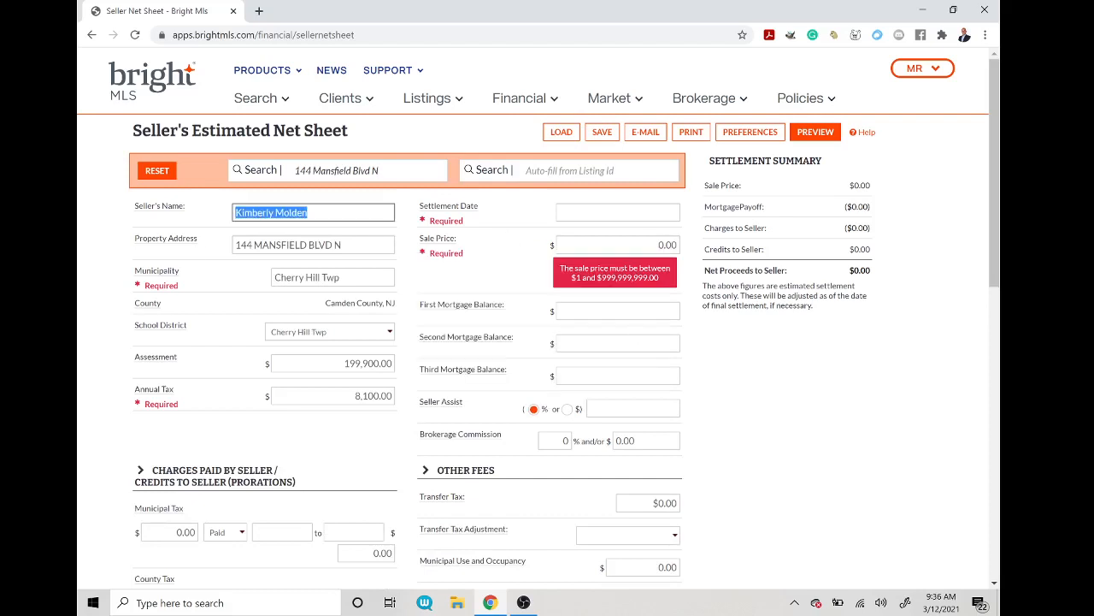
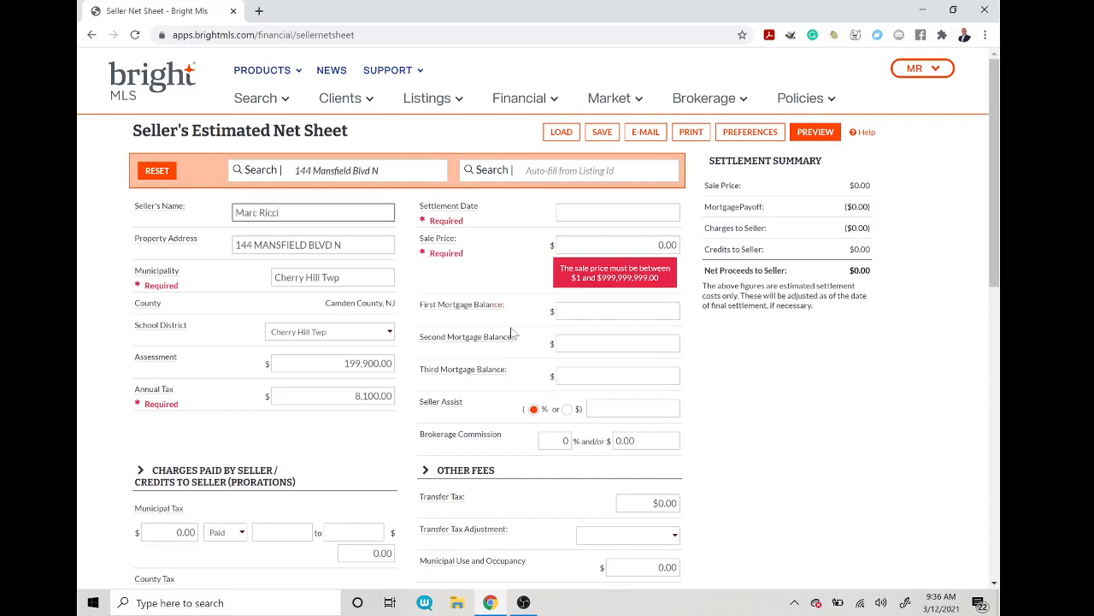
pyautogui.click(676, 312)
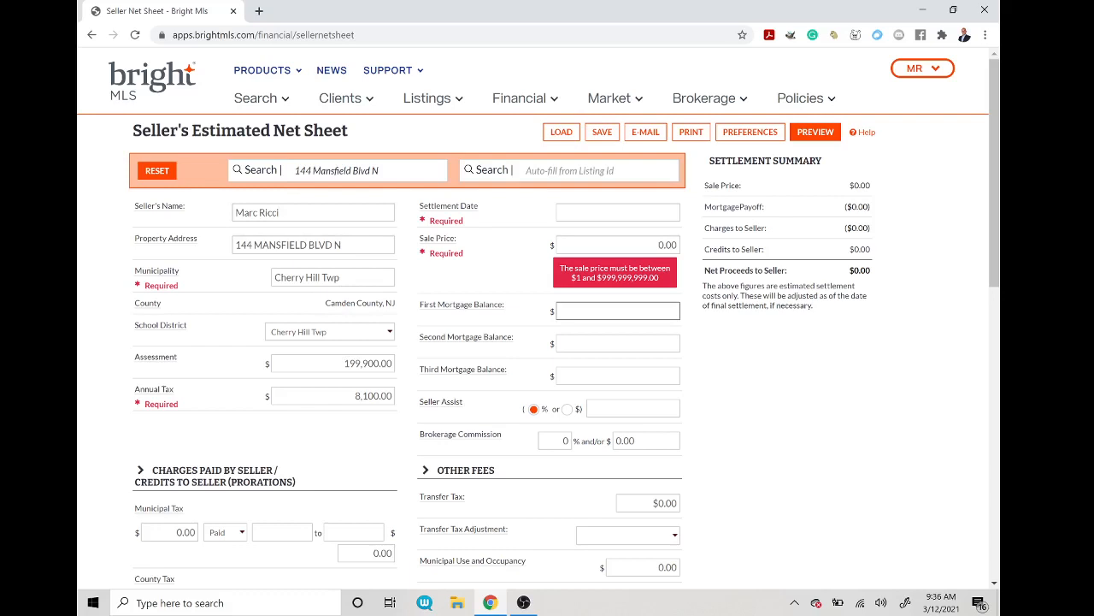
# Step: Set the settlement date to 04/30/2021
pyautogui.click(619, 212)
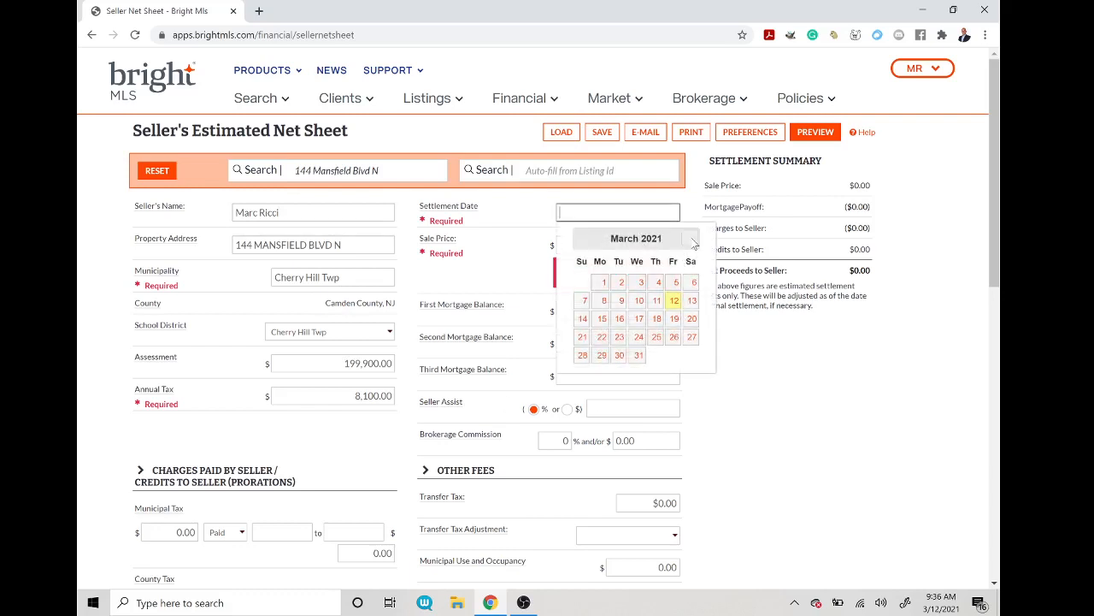
pyautogui.click(695, 242)
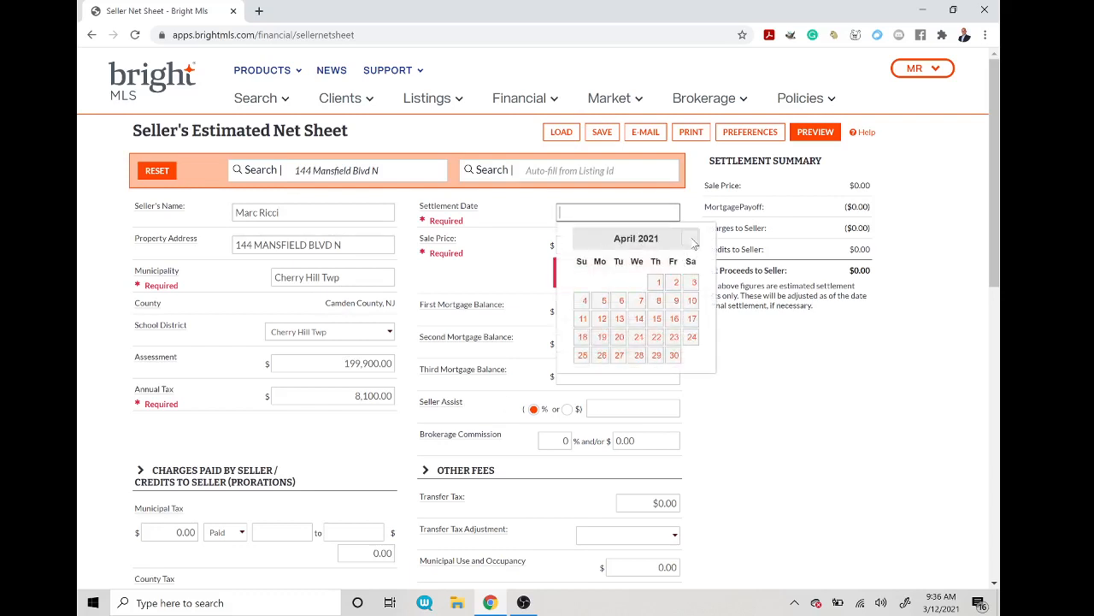
pyautogui.click(675, 355)
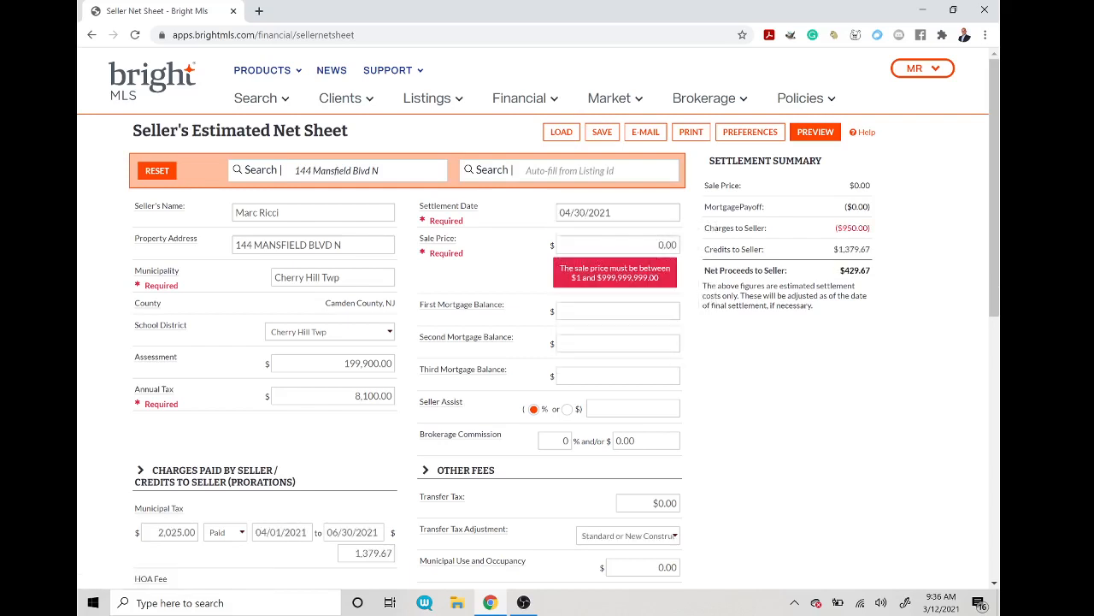
# Step: Enter a sale price of 325,000, bringing estimated net proceeds to $323,519.67
pyautogui.press('Tab')
pyautogui.write('325')
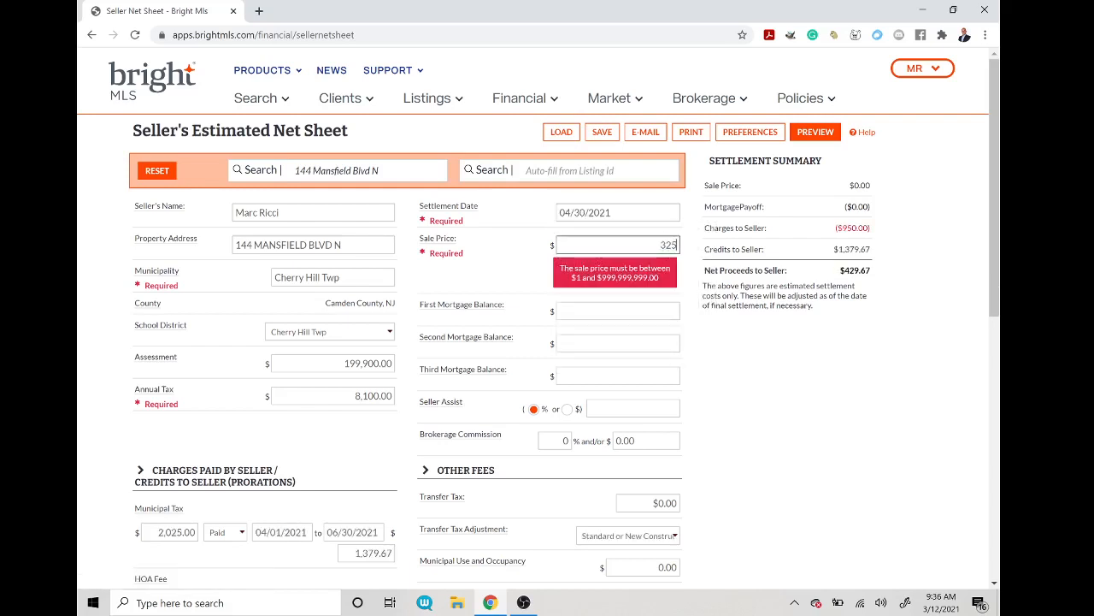
pyautogui.write(',000')
pyautogui.press('Tab')
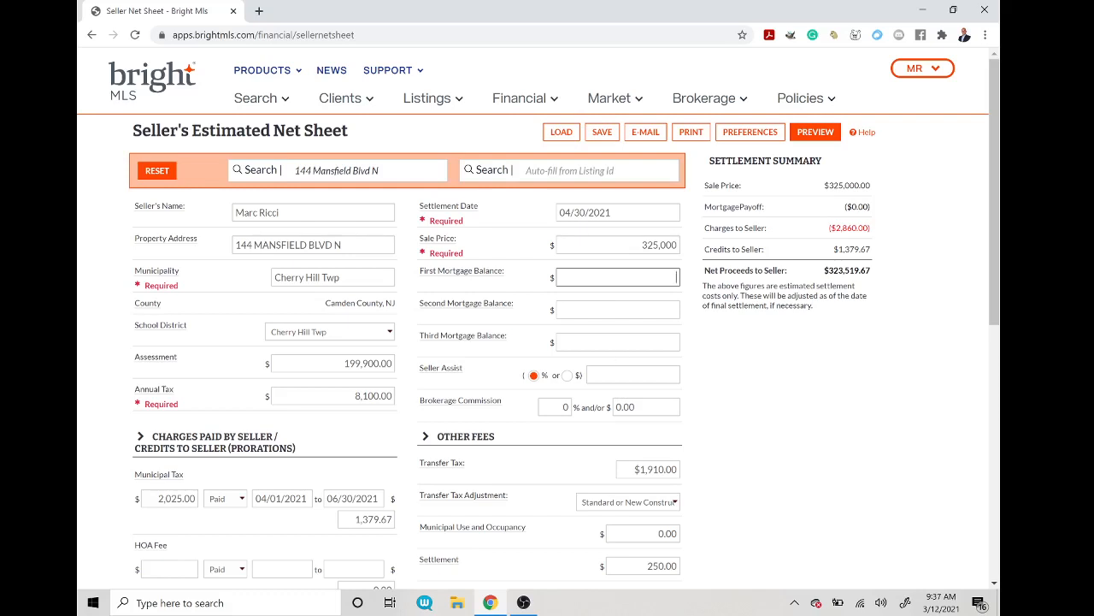
# Step: Add a seller assist of $5,000 expressed in dollars
pyautogui.click(674, 375)
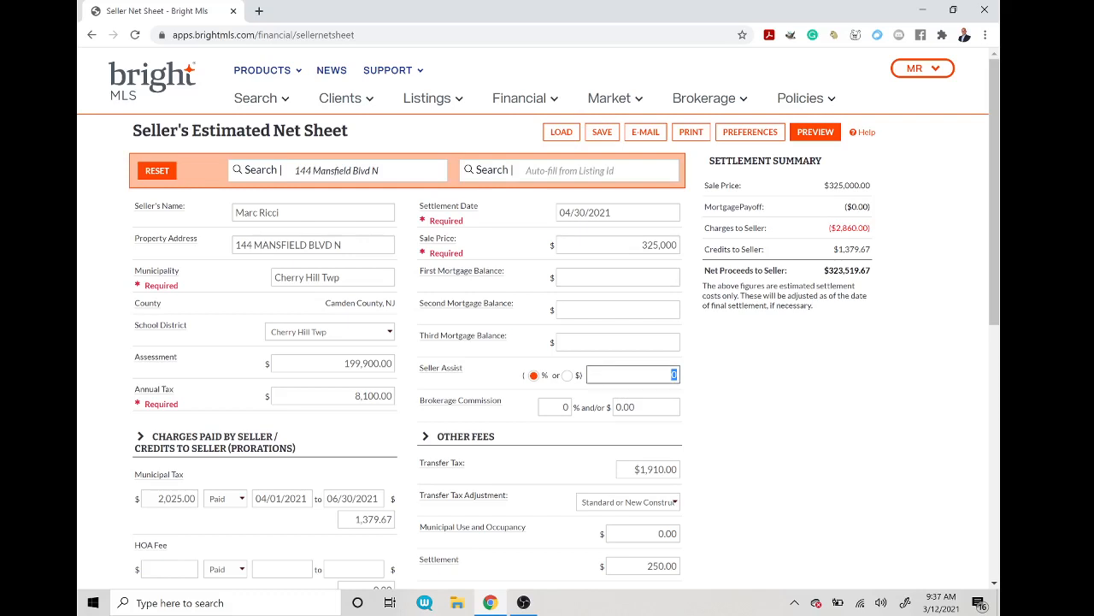
pyautogui.click(567, 377)
pyautogui.click(665, 374)
pyautogui.write('5000')
pyautogui.press('Tab')
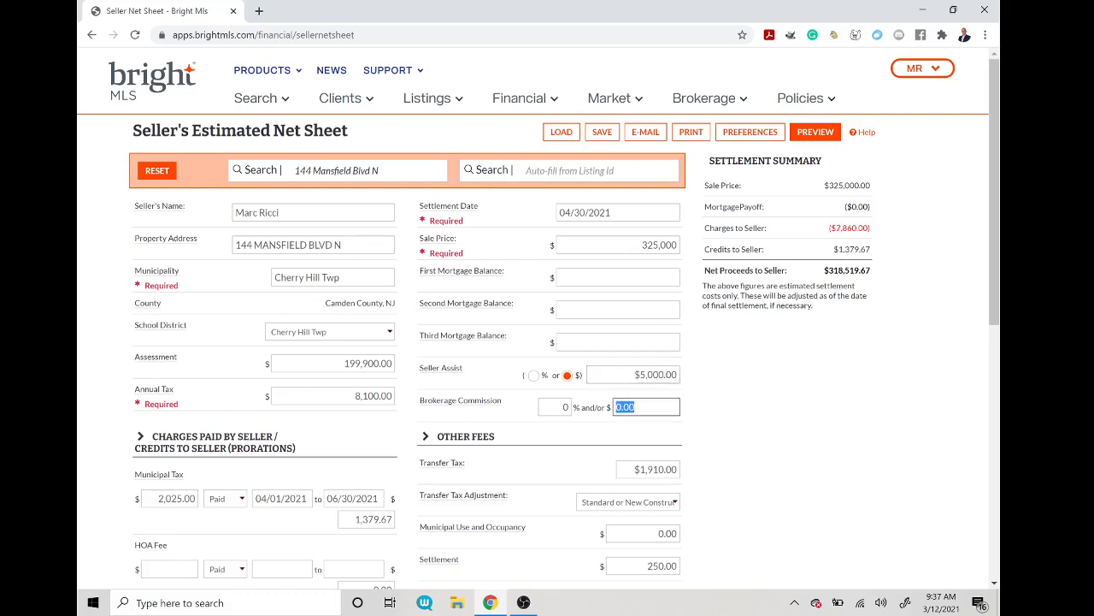
# Step: Set the brokerage commission to 6%, reducing net proceeds to $299,019.67
pyautogui.hotkey('shift', 'Tab')
pyautogui.write('6')
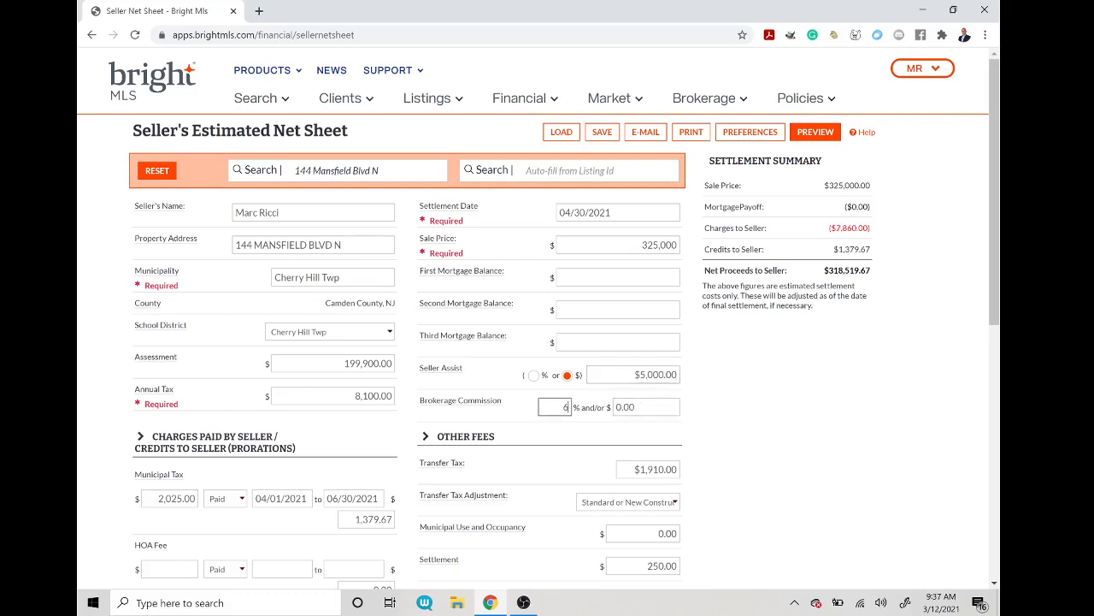
pyautogui.press('Tab')
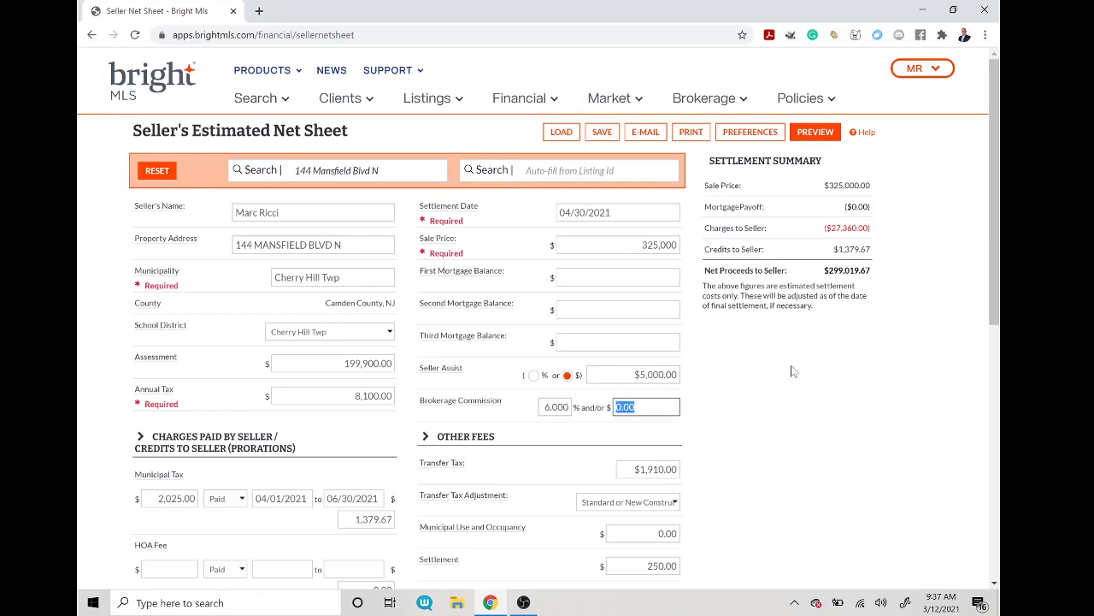
pyautogui.scroll(-1, 737, 355)
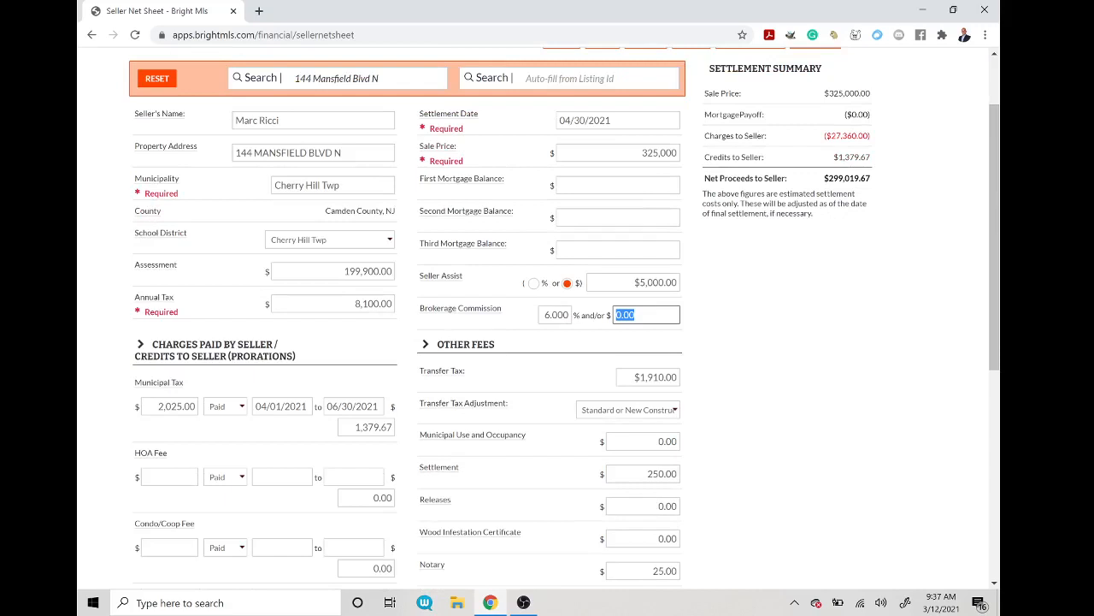
# Step: Try the Senior transfer tax adjustment, then revert to Standard or New Construction ($1,910.00)
pyautogui.click(672, 412)
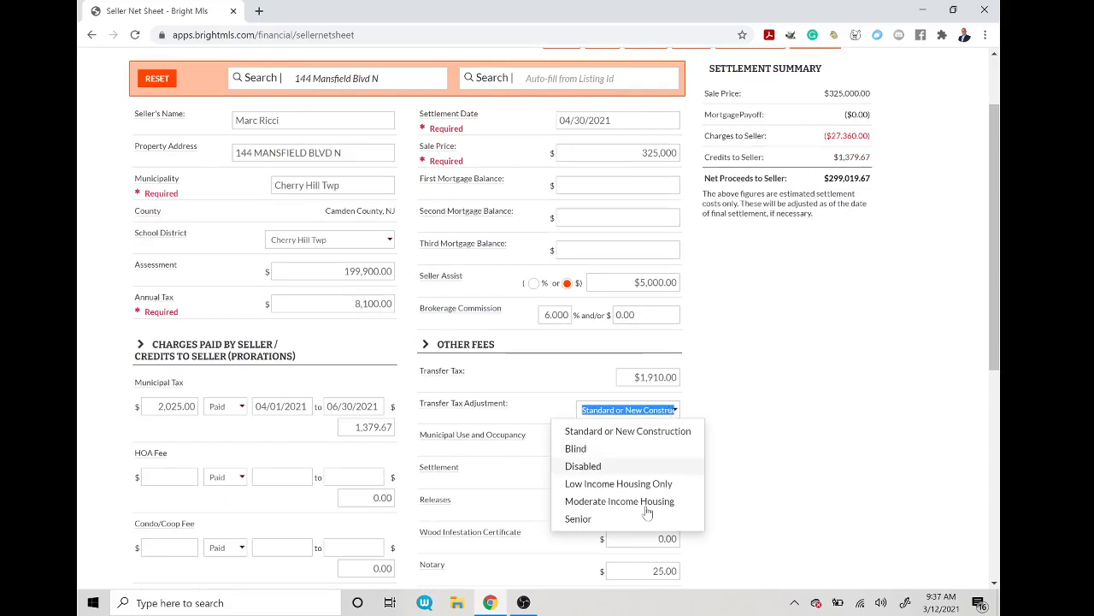
pyautogui.click(579, 519)
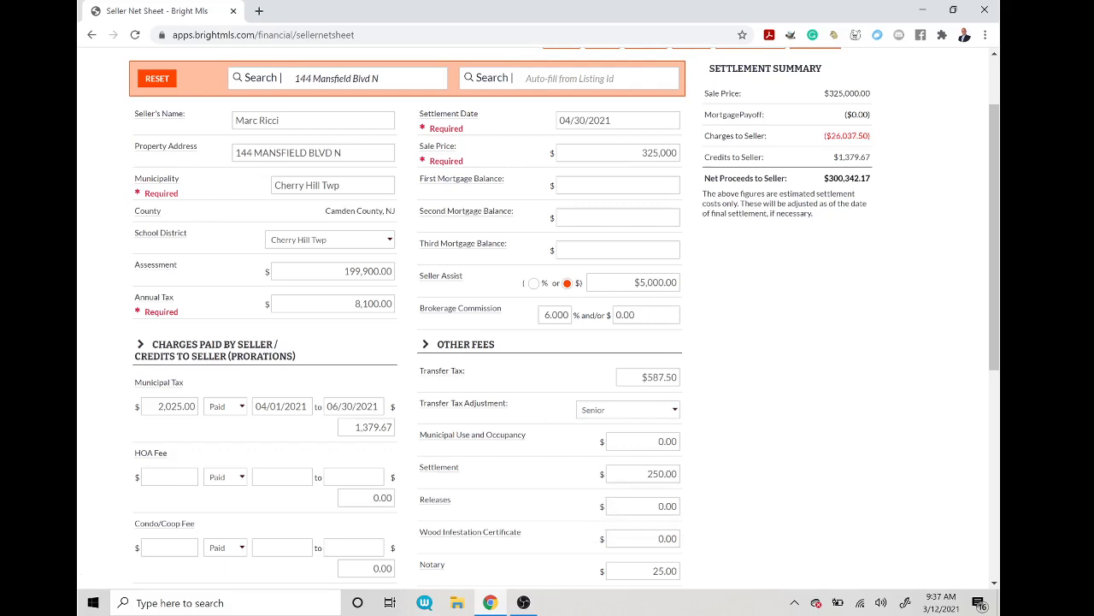
pyautogui.click(658, 411)
pyautogui.click(624, 431)
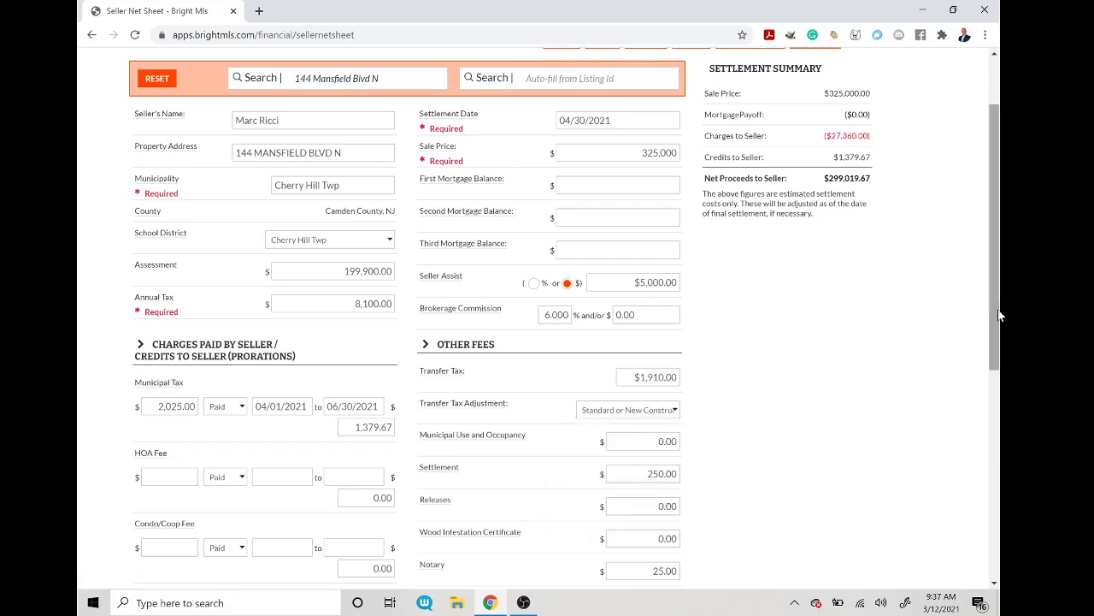
pyautogui.moveTo(997, 314); pyautogui.dragTo(996, 348)
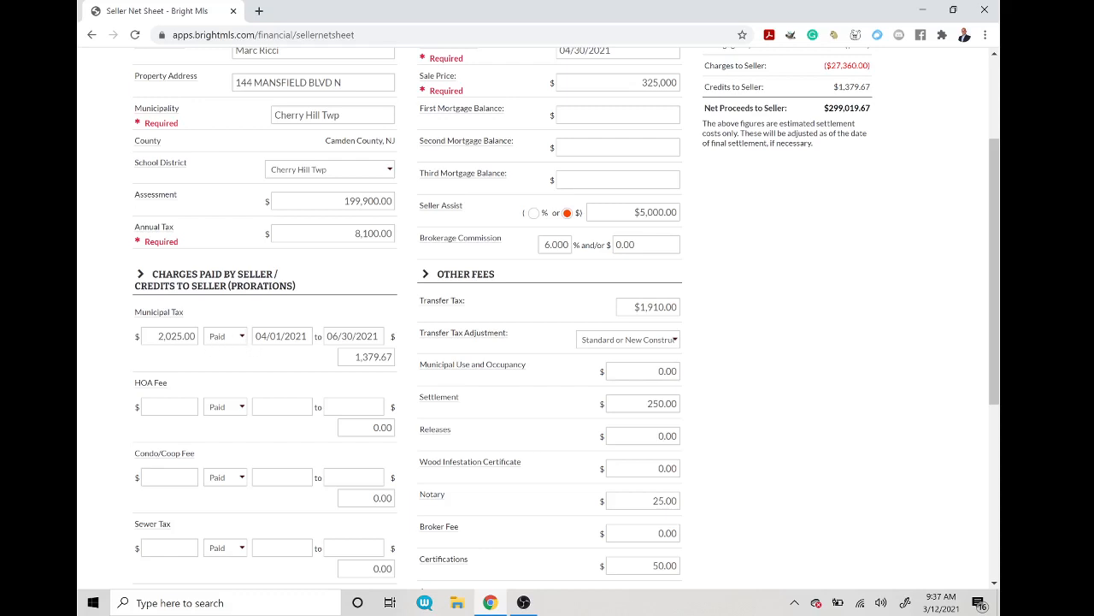
# Step: Set Municipal Tax Paid to Unpaid, prorating 2,025.00 tax to a 645.33 seller charge
pyautogui.click(241, 339)
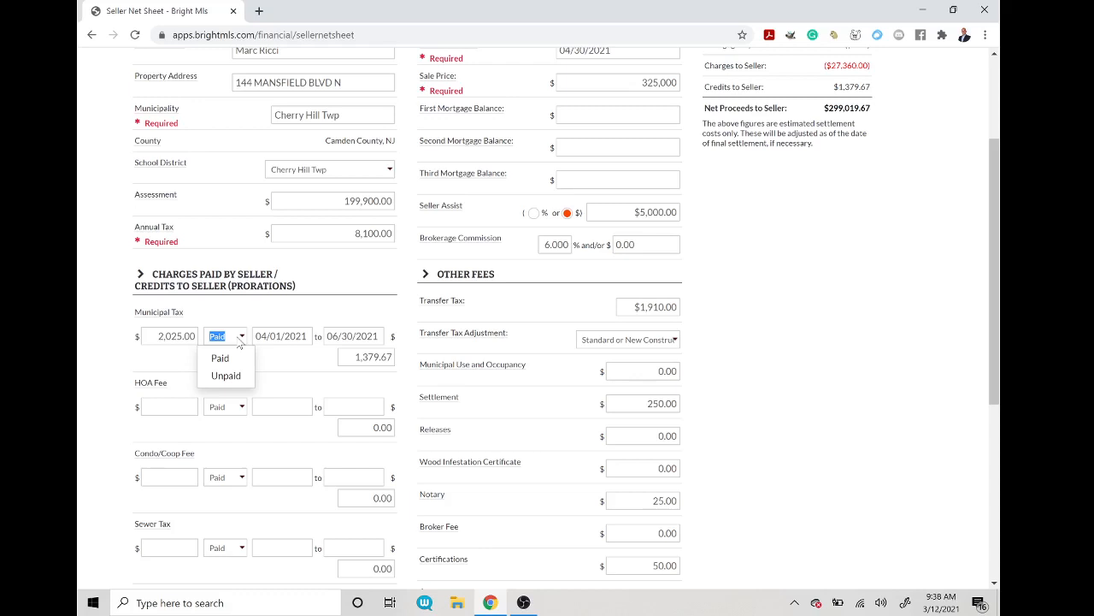
pyautogui.click(226, 376)
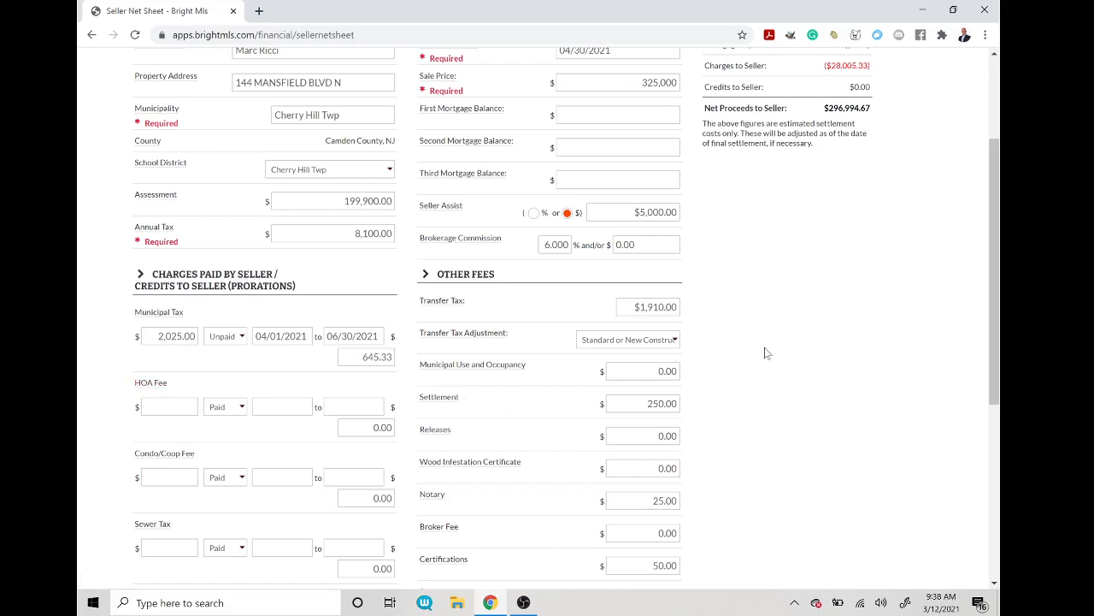
pyautogui.moveTo(996, 335); pyautogui.dragTo(999, 428)
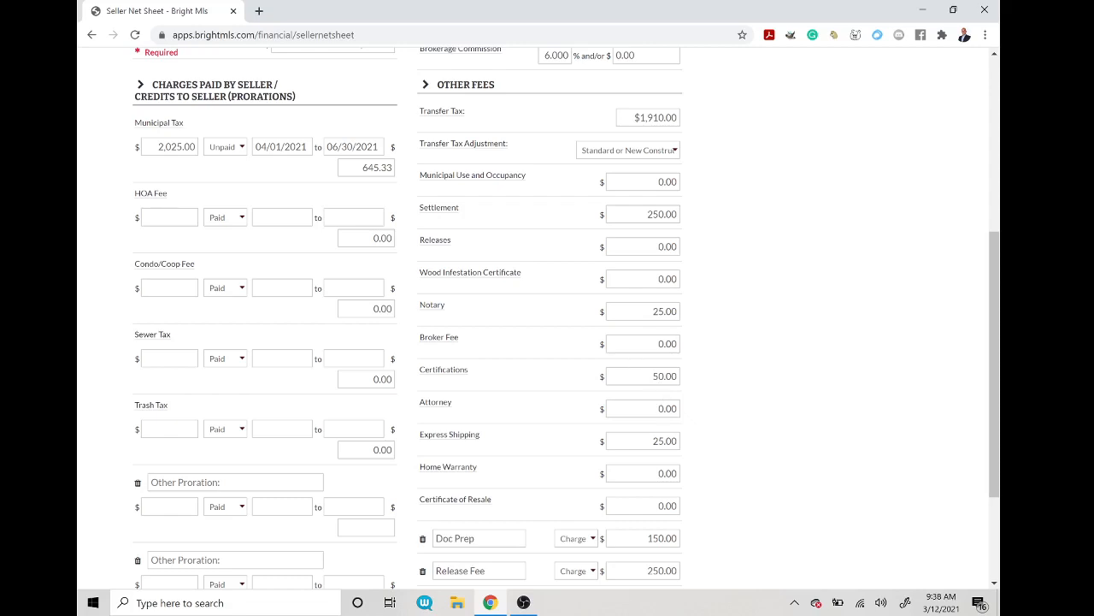
pyautogui.scroll(-2, 991, 428)
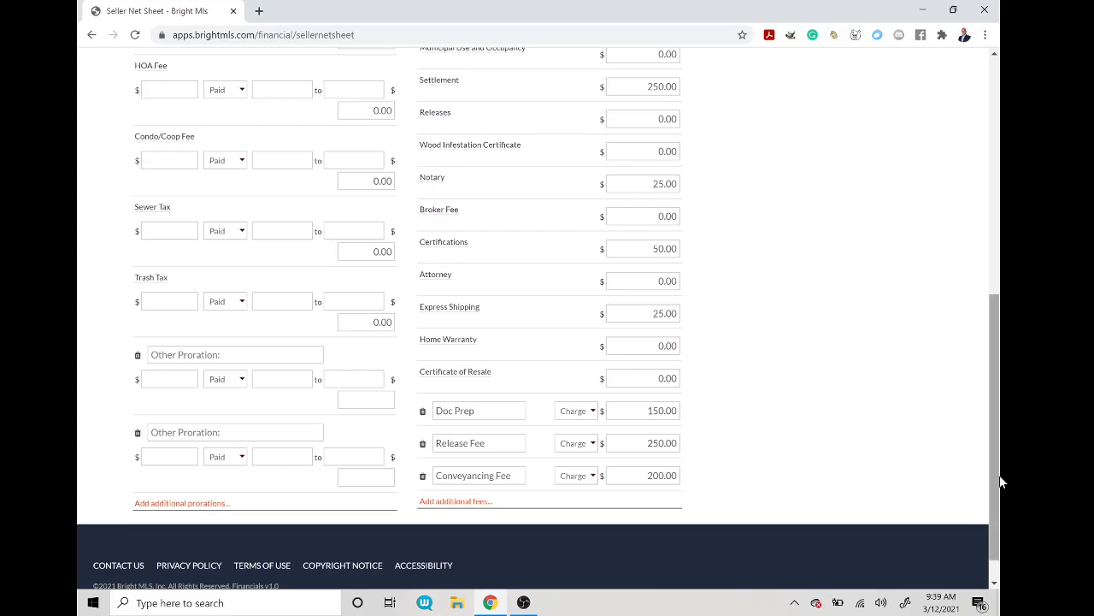
pyautogui.moveTo(997, 460); pyautogui.dragTo(1002, 226)
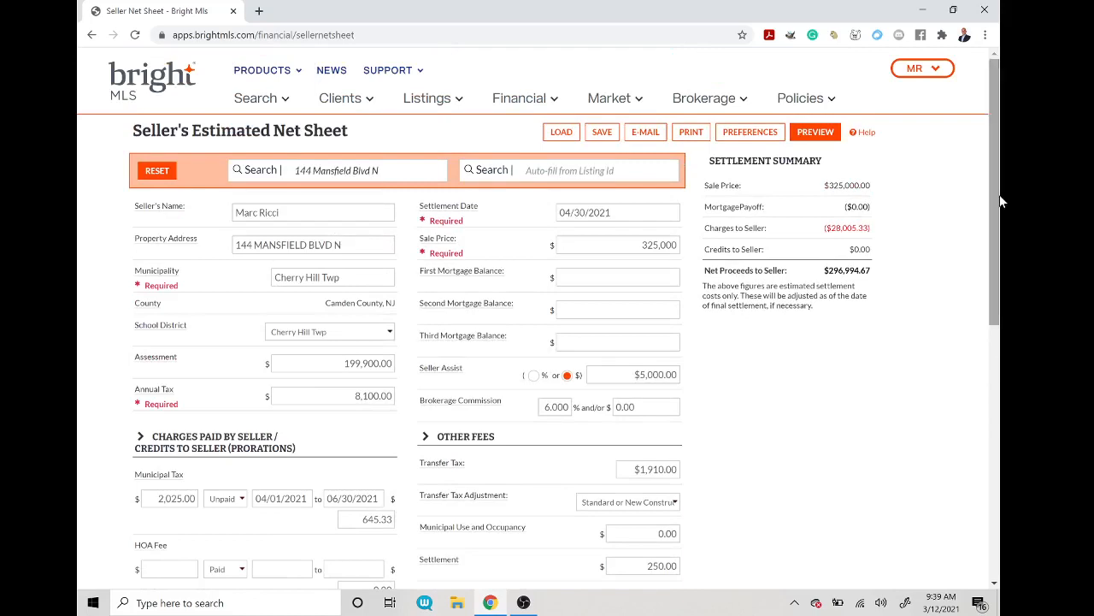
# Step: Preview the net sheet, showing $28,005.33 in seller charges and $296,994.67 net proceeds
pyautogui.click(817, 134)
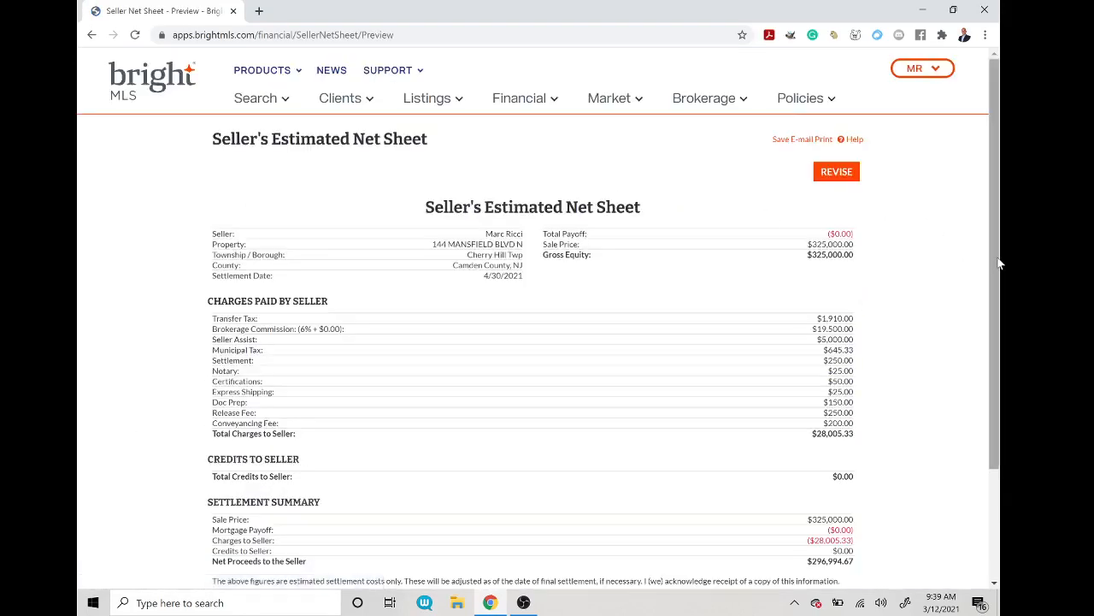
pyautogui.moveTo(997, 272)
pyautogui.mouseDown()
pyautogui.moveTo(997, 299)
pyautogui.moveTo(1000, 282)
pyautogui.mouseUp()
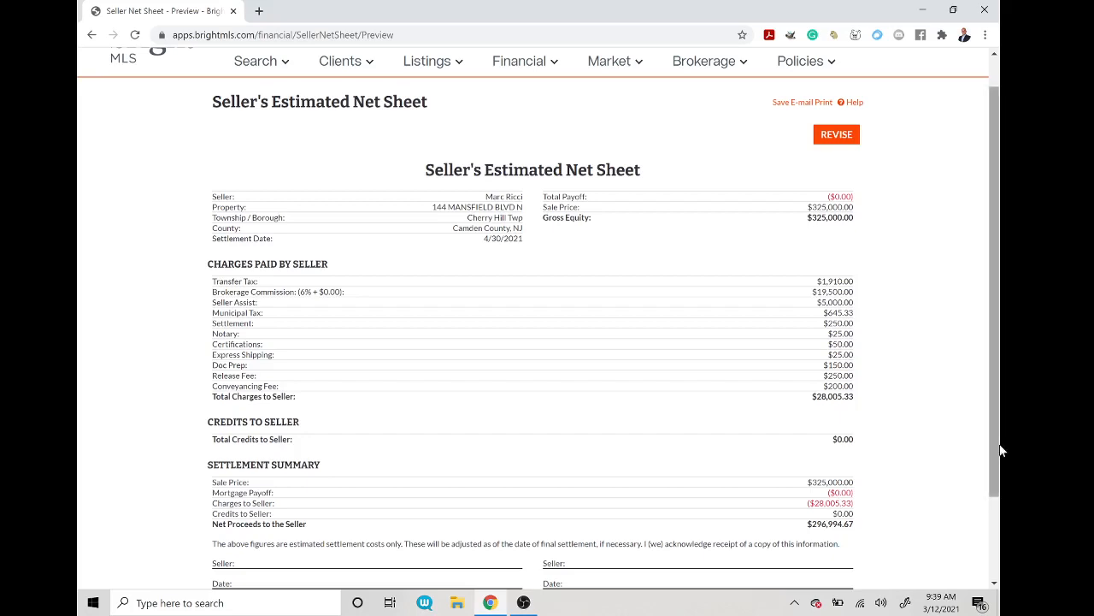
pyautogui.scroll(1, 986, 386)
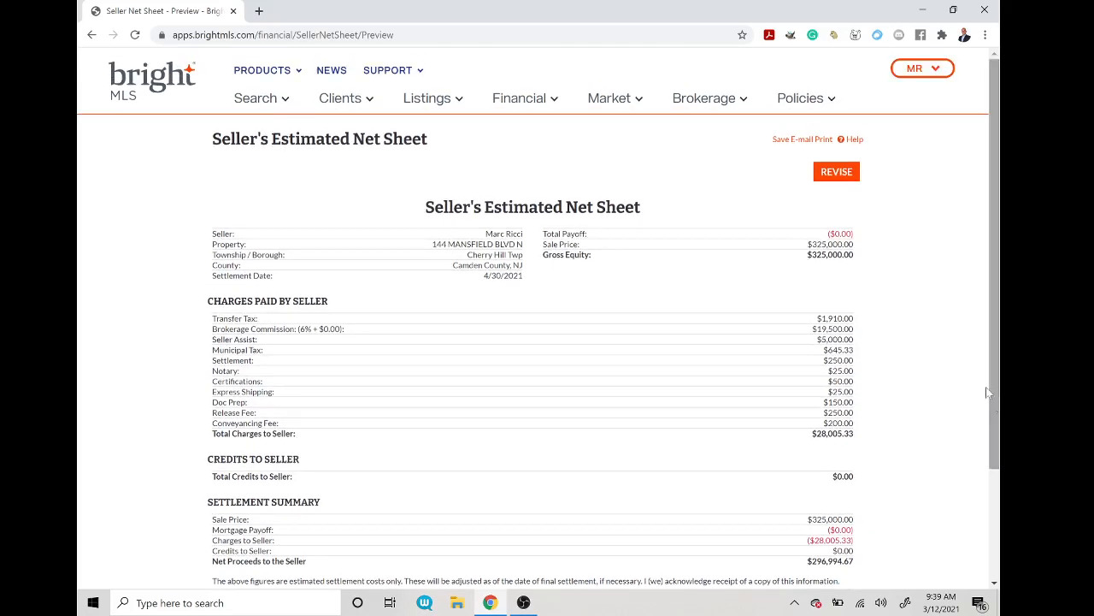
# Step: Return to the editable form and enter a first mortgage balance of 250,000
pyautogui.click(837, 173)
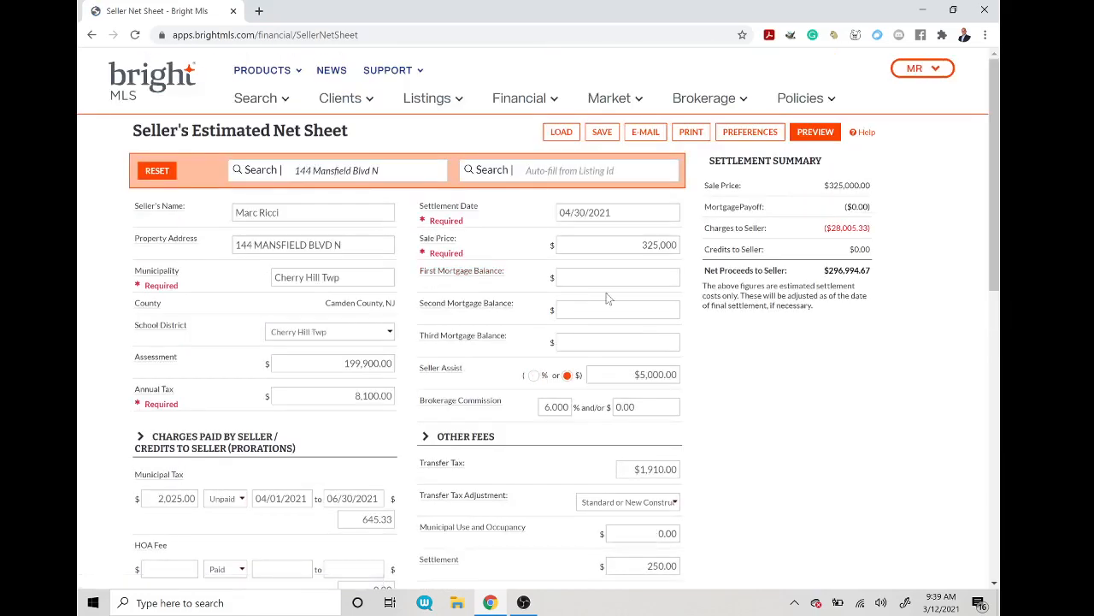
pyautogui.click(619, 277)
pyautogui.write('2500000')
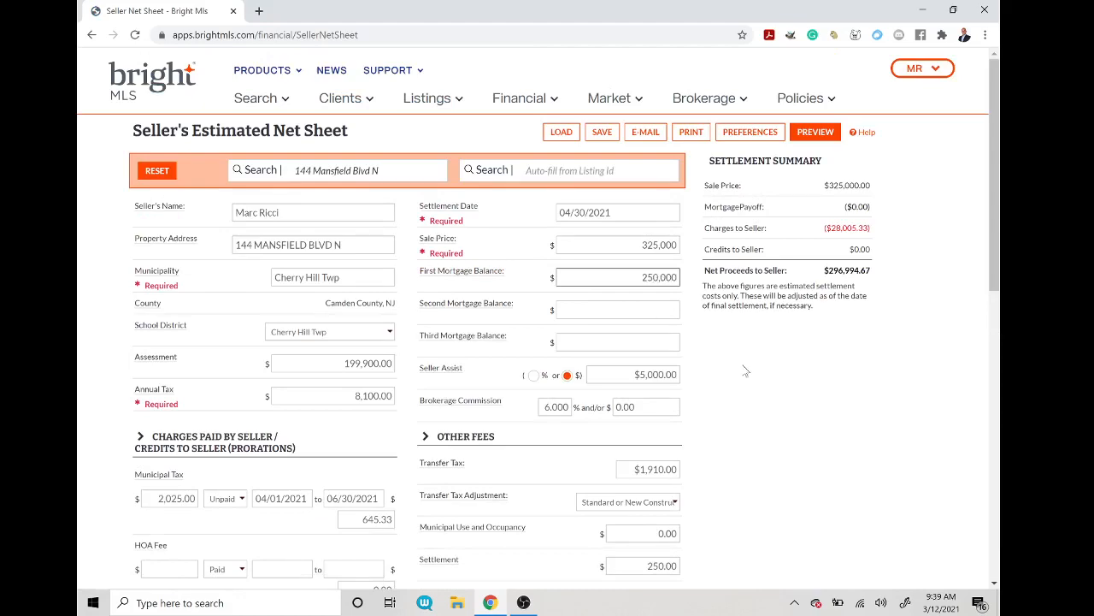
# Step: Preview the $250,000.00 payoff, $75,000.00 gross equity and $46,994.67 net proceeds, then return to editing
pyautogui.click(819, 136)
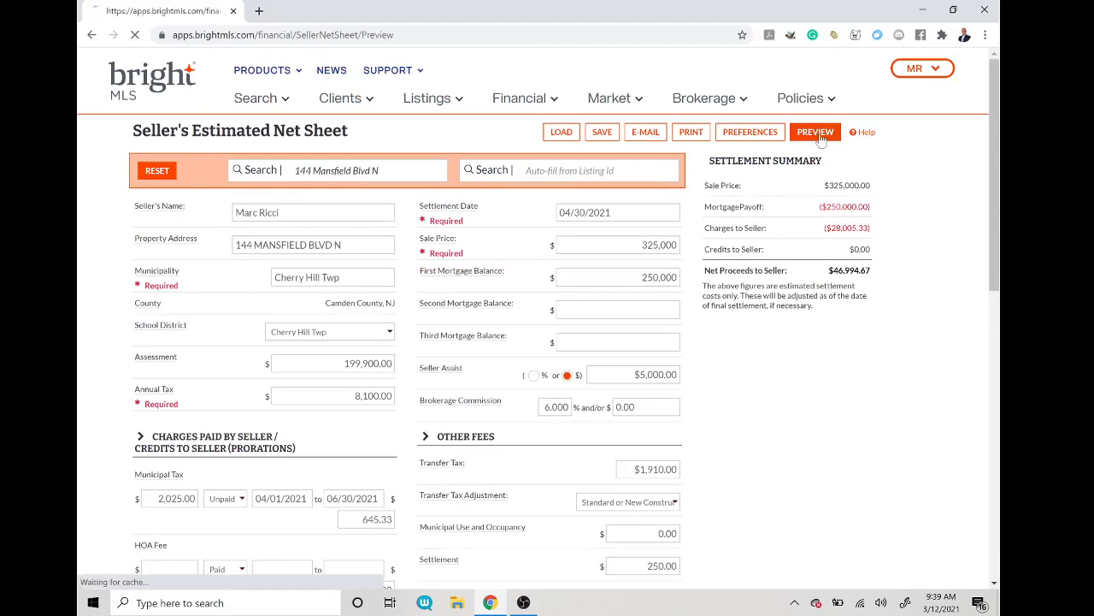
pyautogui.moveTo(989, 343); pyautogui.dragTo(1002, 469)
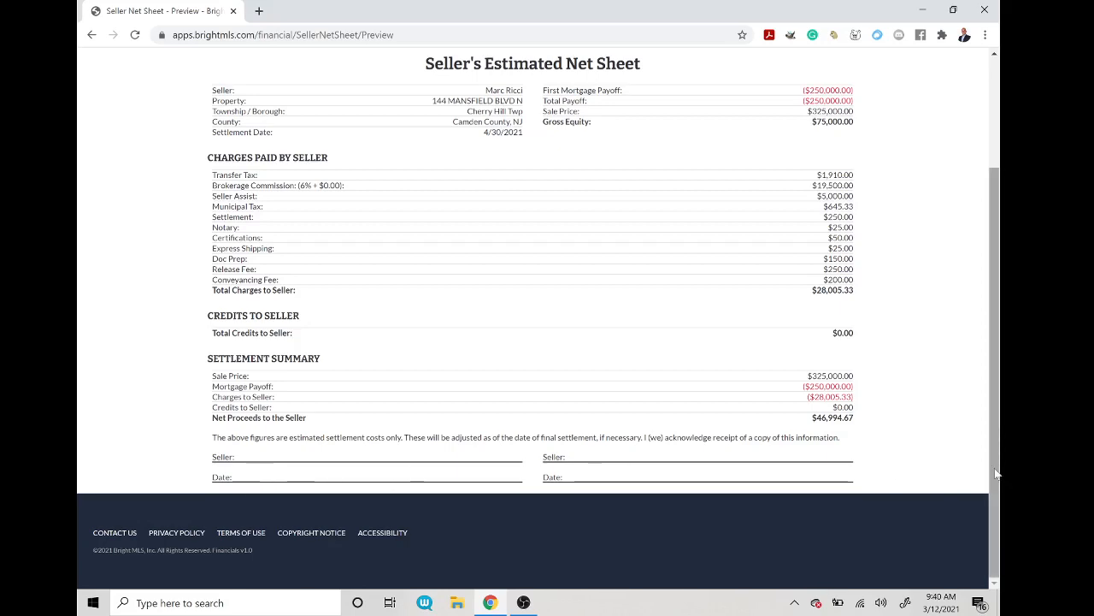
pyautogui.moveTo(996, 473); pyautogui.dragTo(1002, 499)
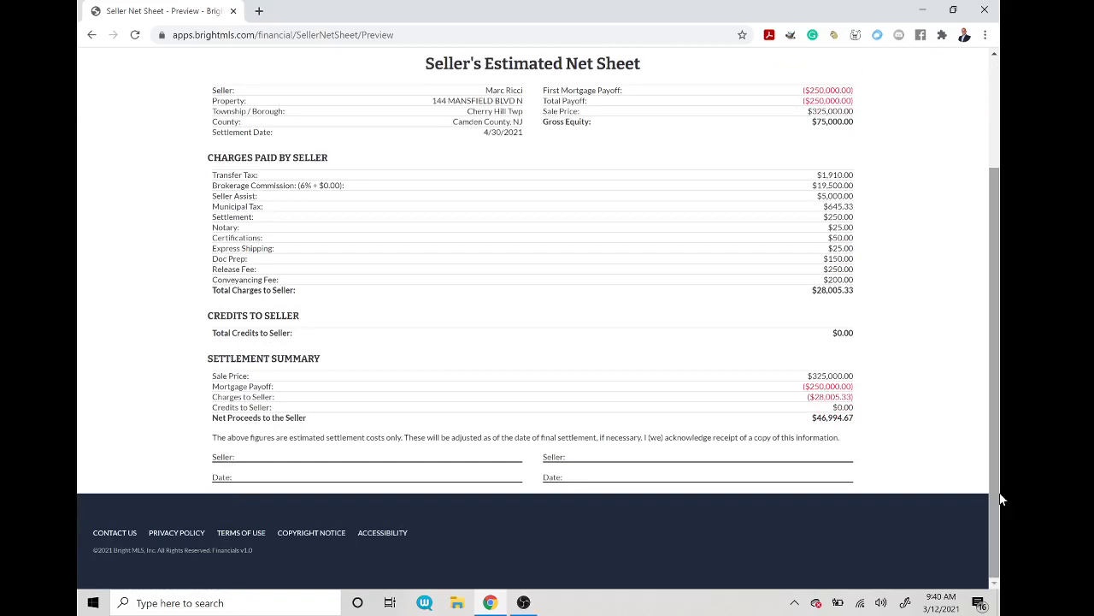
pyautogui.moveTo(991, 482); pyautogui.dragTo(997, 427)
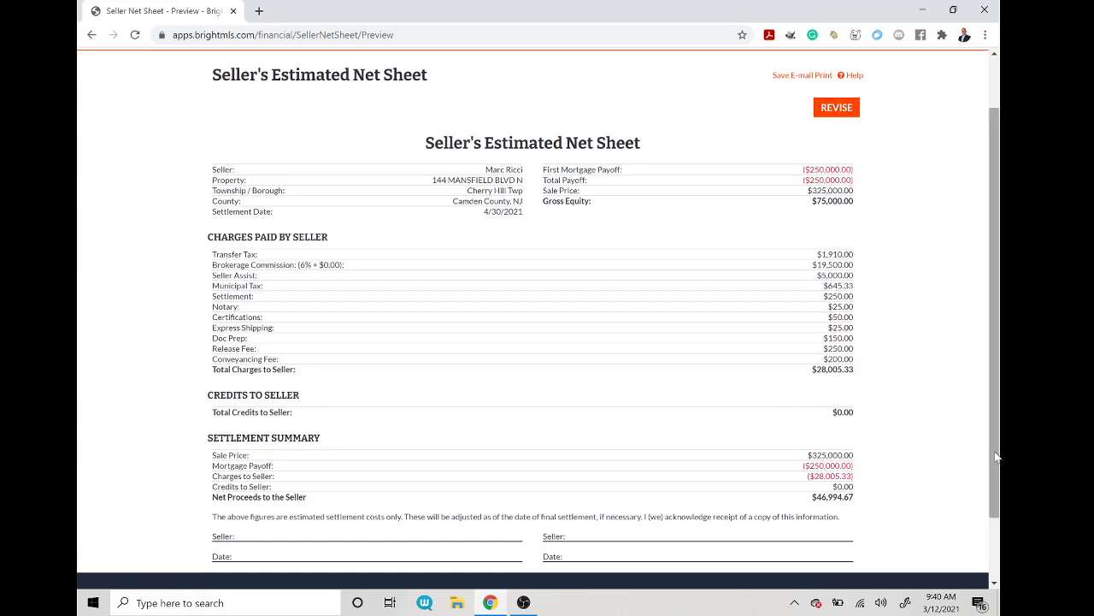
pyautogui.moveTo(994, 460); pyautogui.dragTo(993, 482)
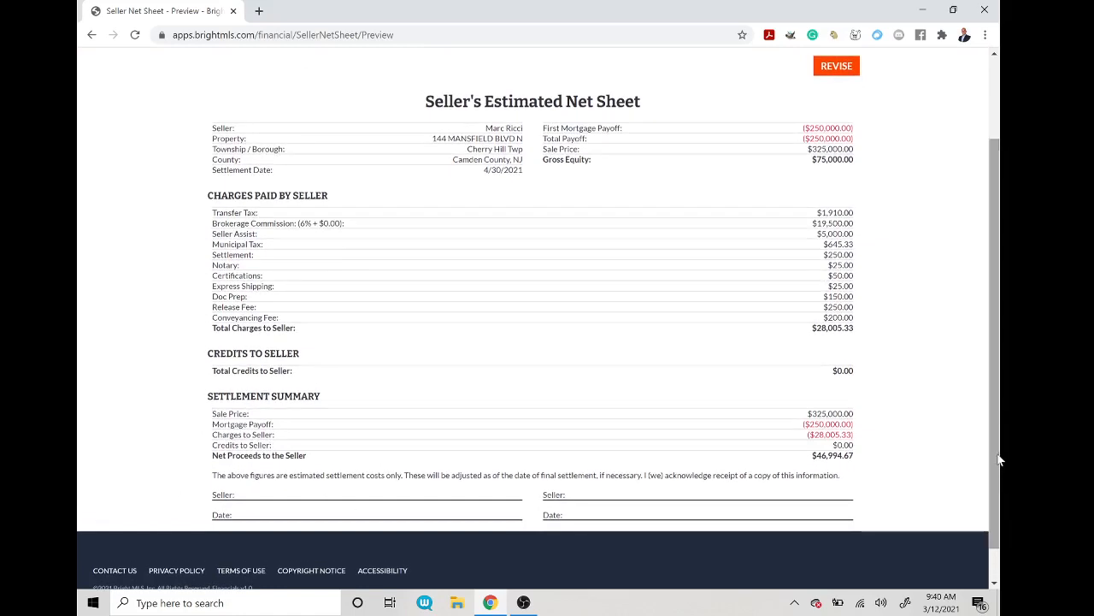
pyautogui.moveTo(995, 461); pyautogui.dragTo(991, 438)
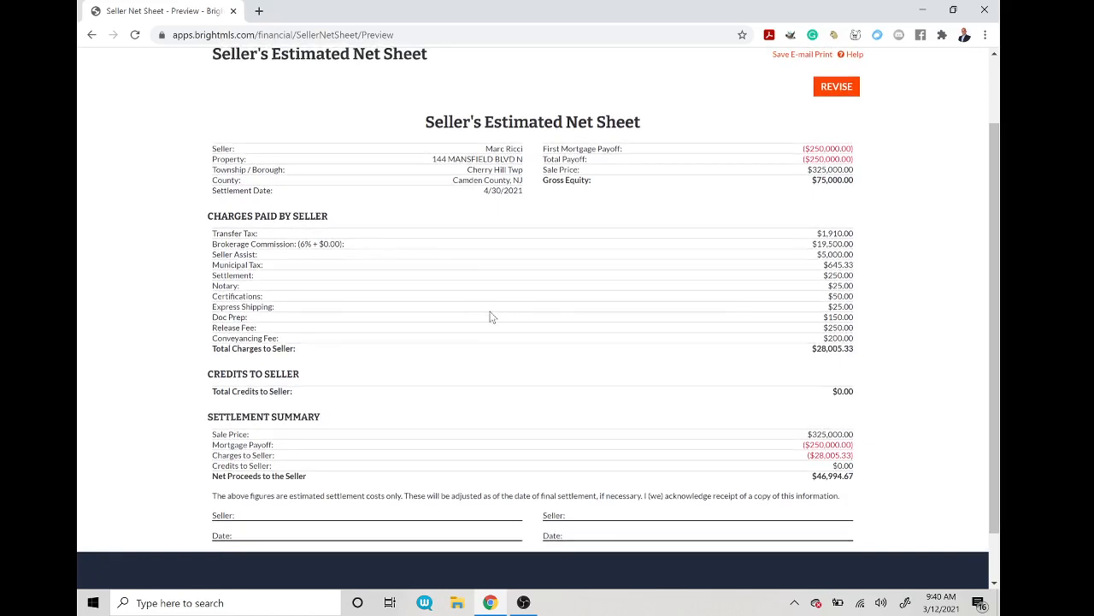
pyautogui.moveTo(998, 316); pyautogui.dragTo(998, 241)
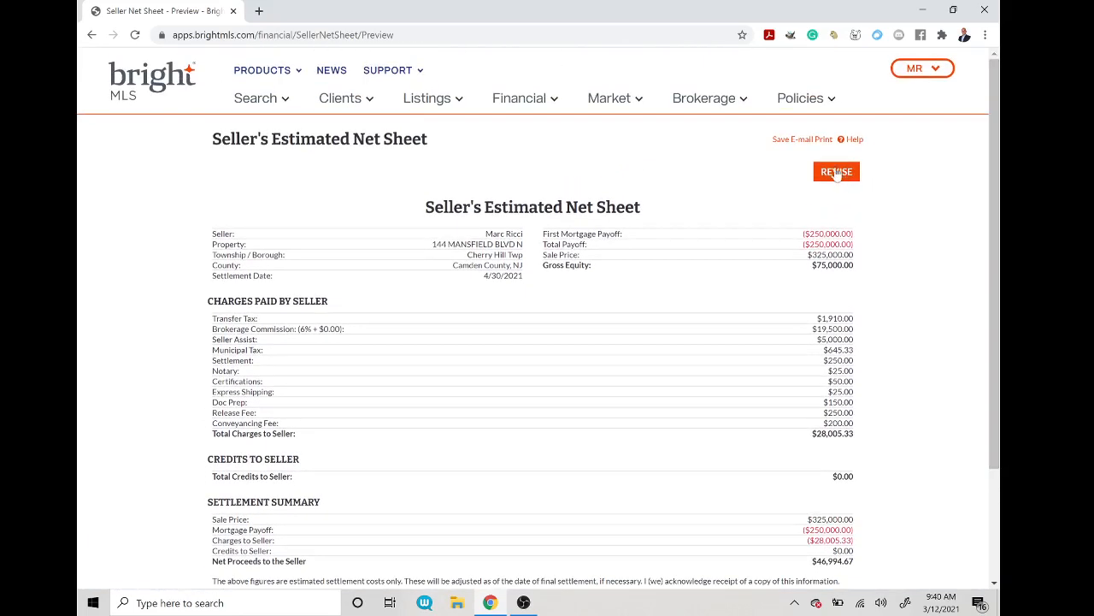
pyautogui.click(836, 173)
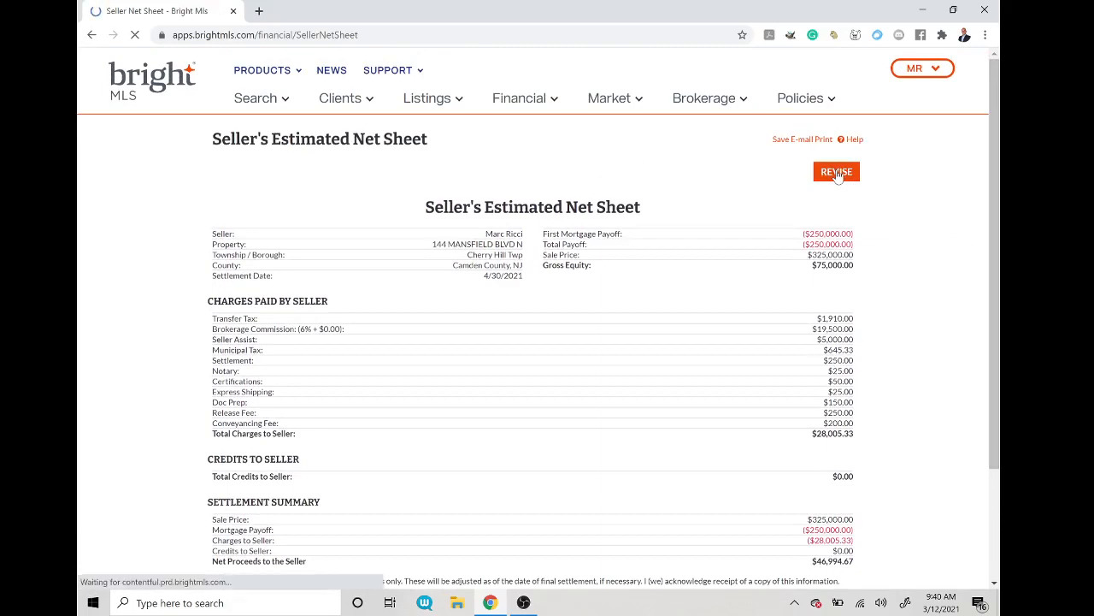